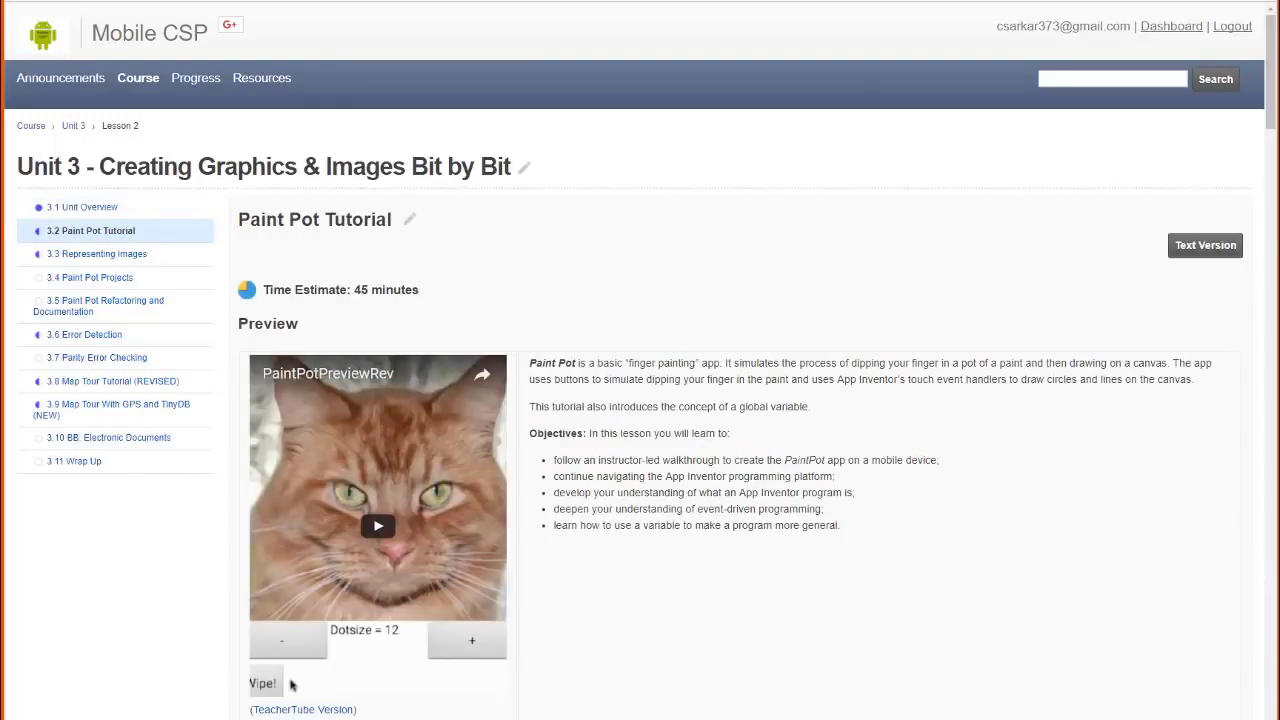
Scroll down through the 3.2 Paint Pot Tutorial lesson to its portfolio reflection questions
scroll(757, 252, "down", 5)
scroll(757, 252, "down", 20)
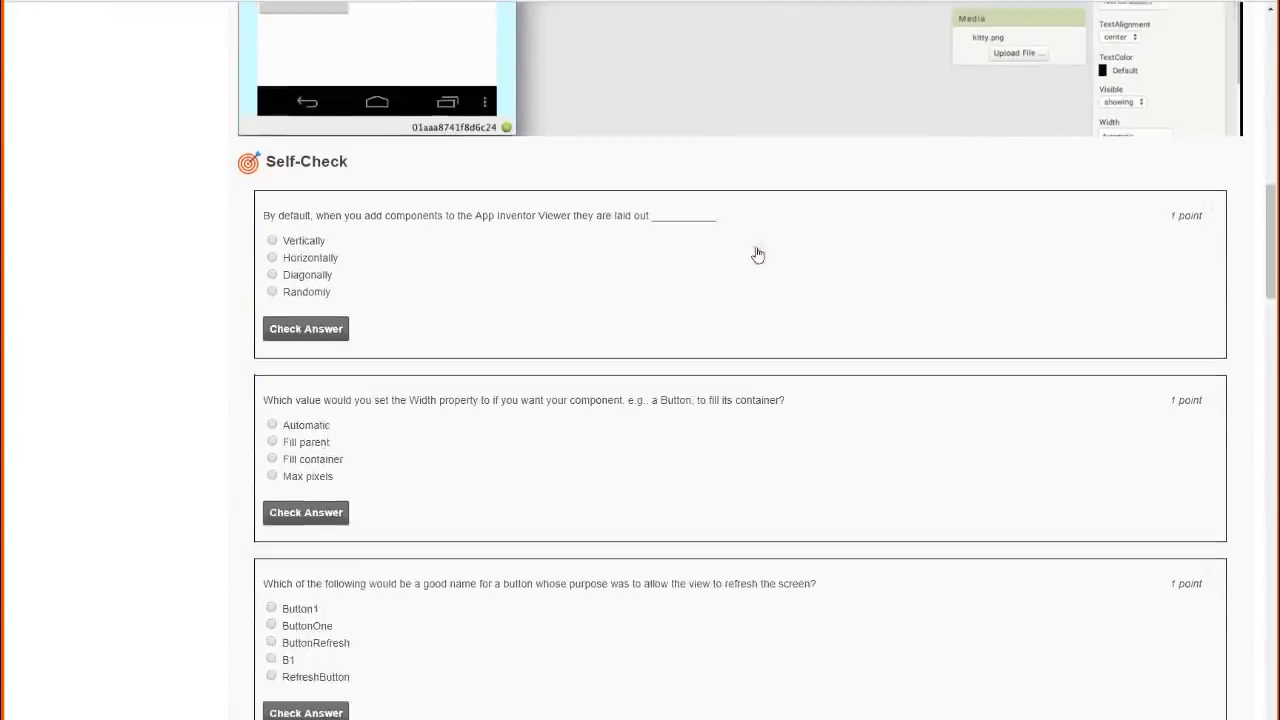
scroll(757, 252, "down", 15)
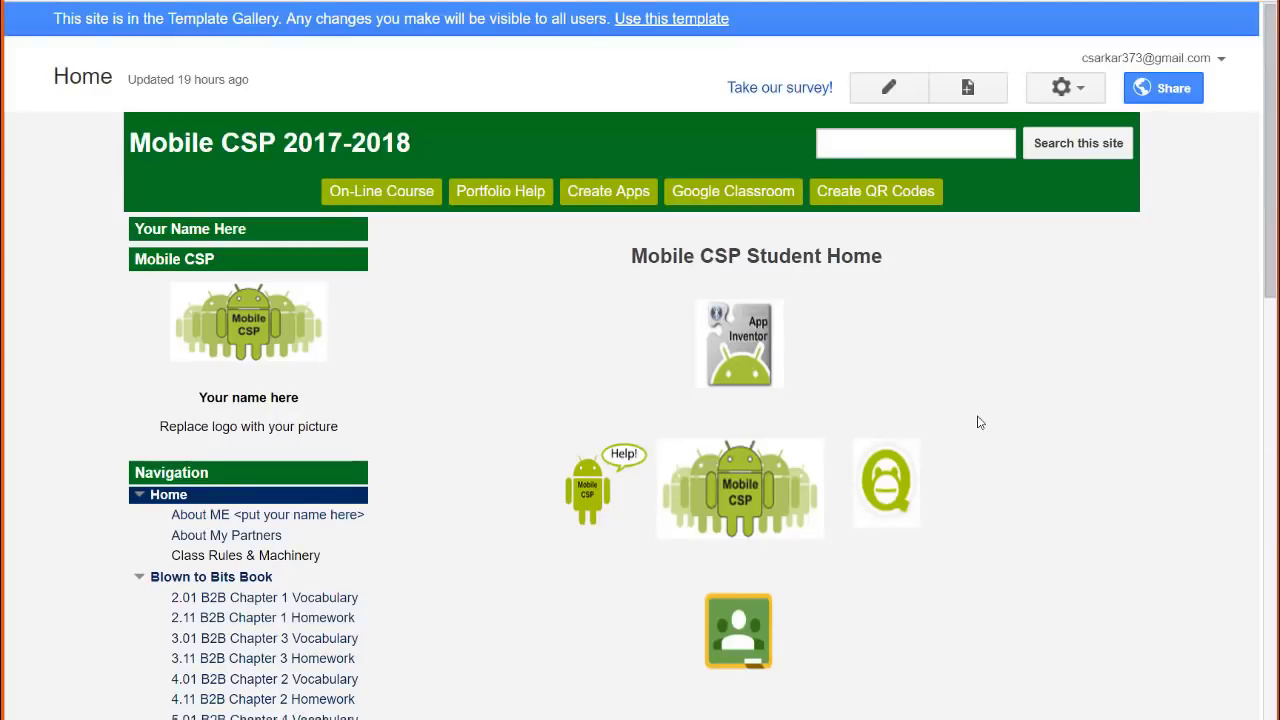
scroll(979, 422, "down", 6)
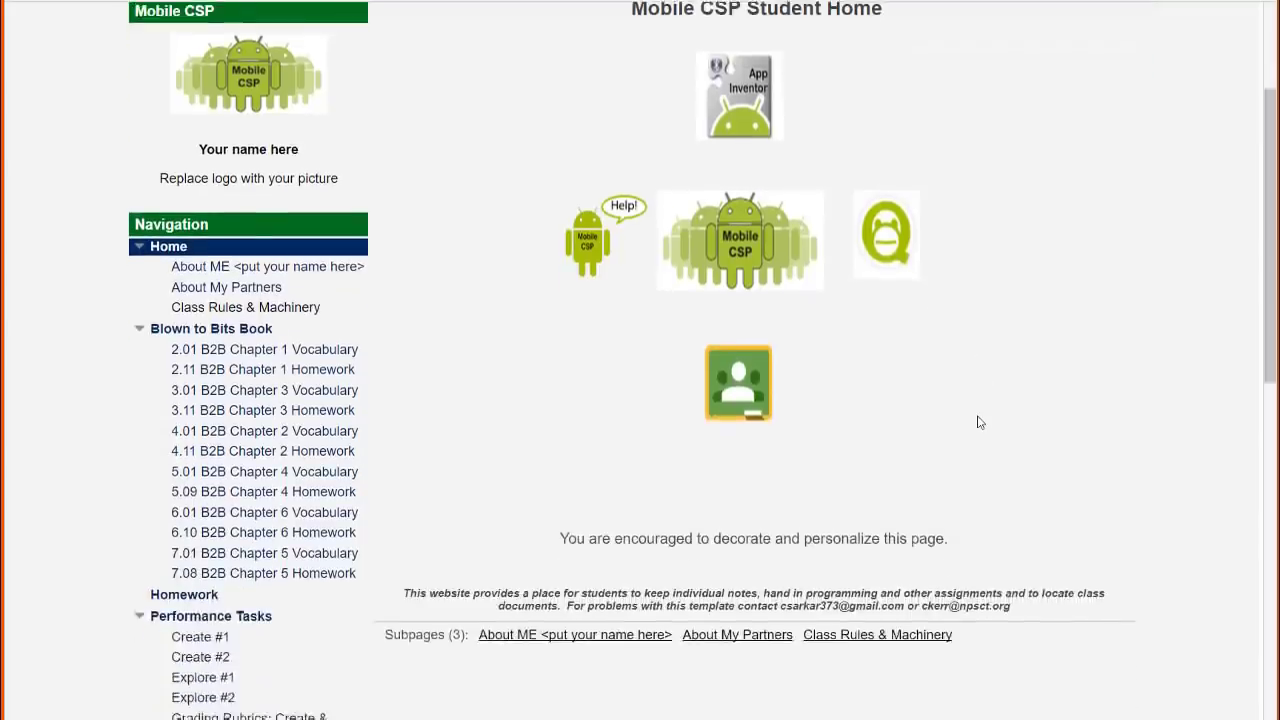
scroll(979, 422, "down", 2)
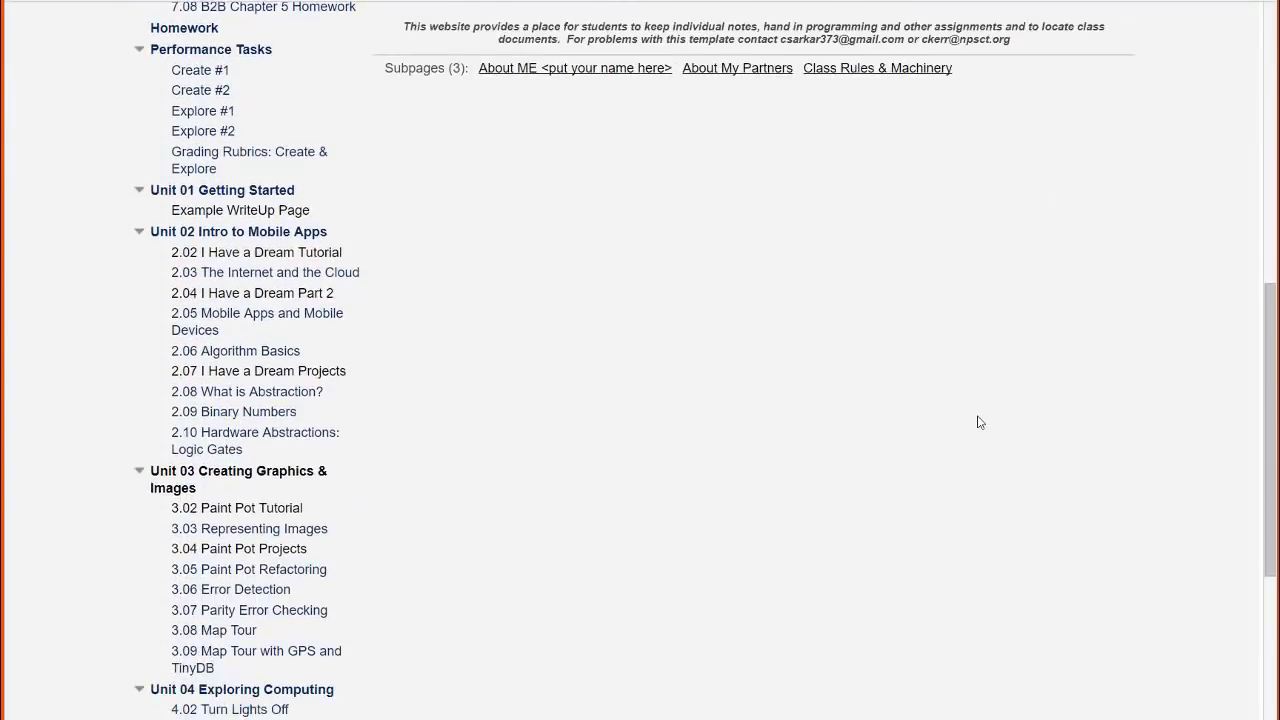
left_click(286, 510)
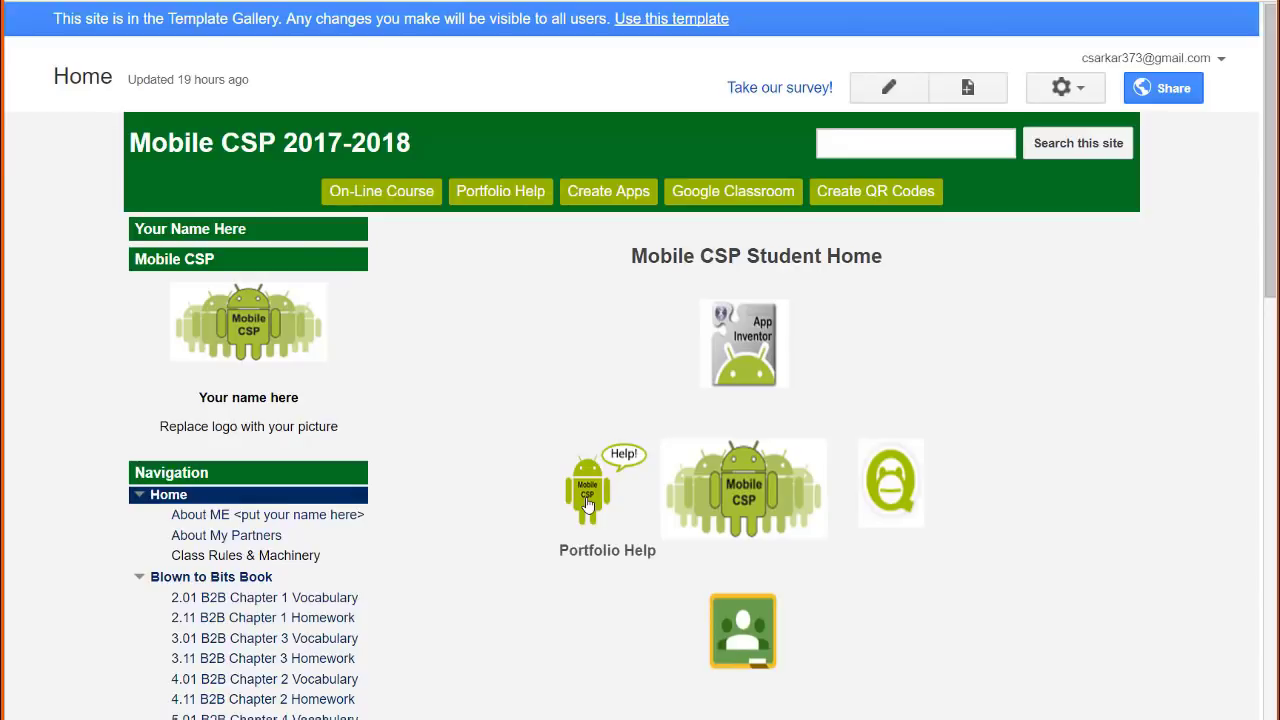
Open the Example Write-Up Page in Portfolio Help and read through it
left_click(501, 192)
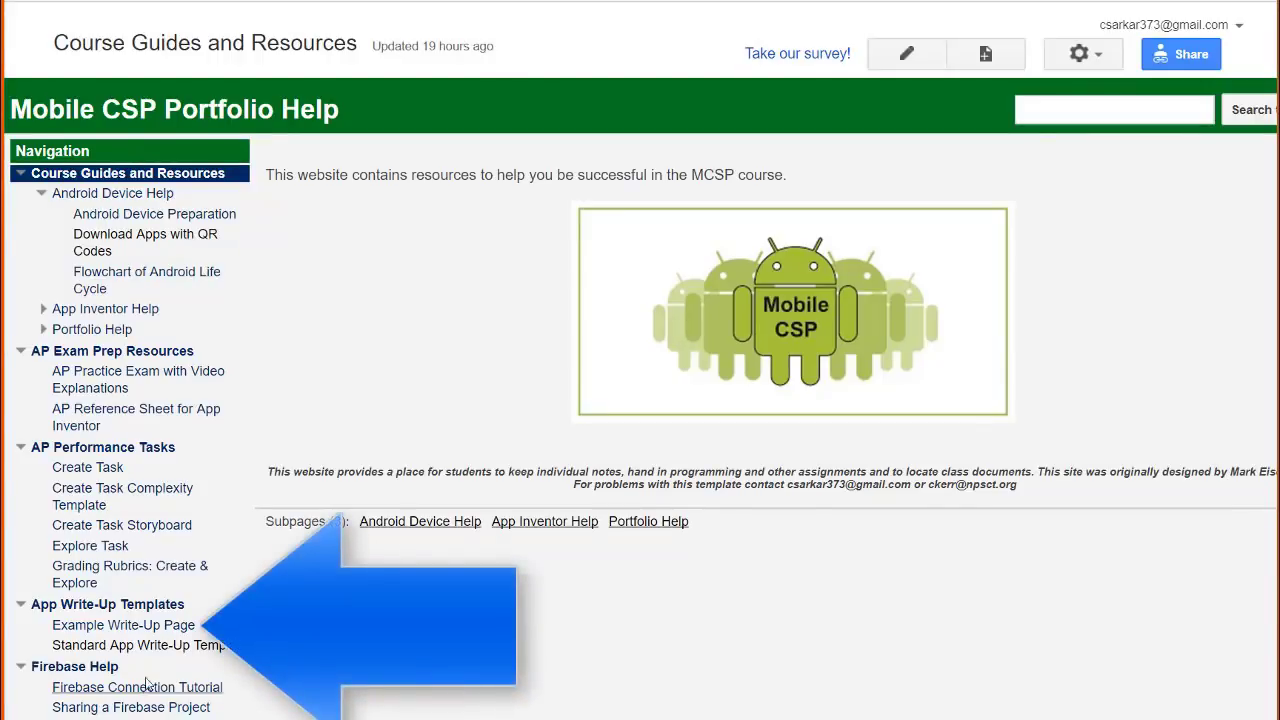
left_click(140, 627)
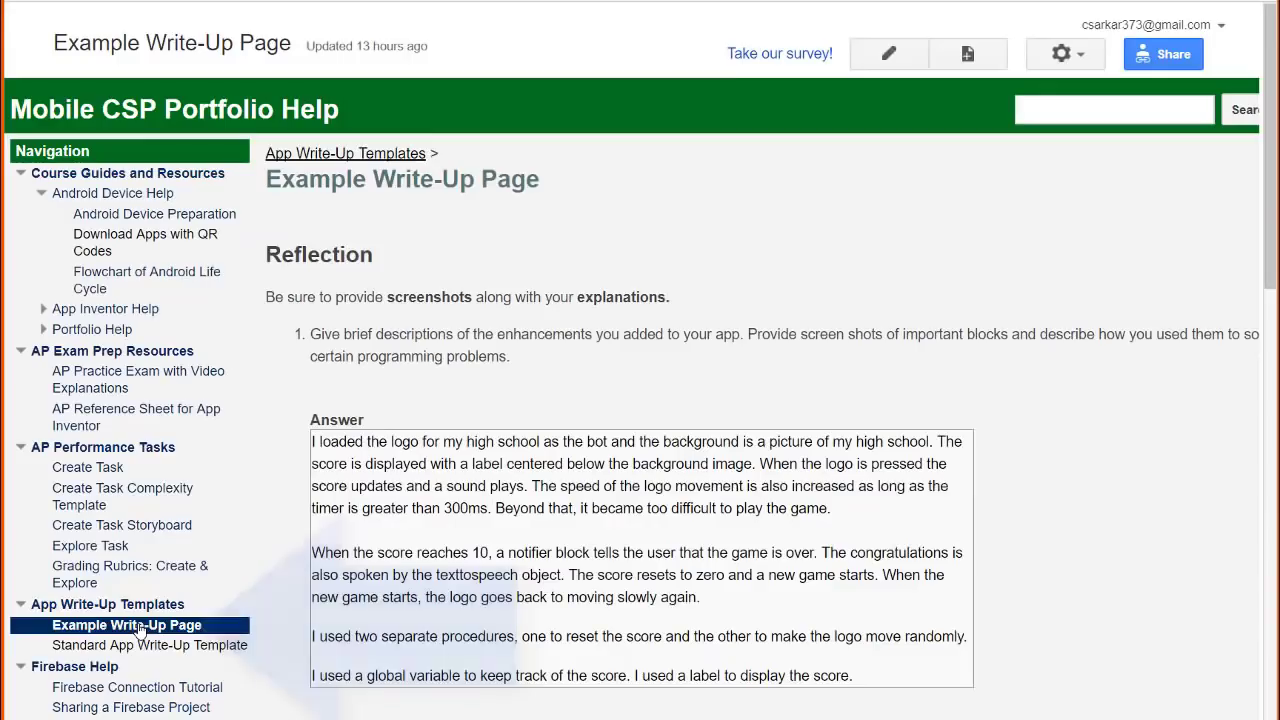
scroll(1000, 375, "down", 8)
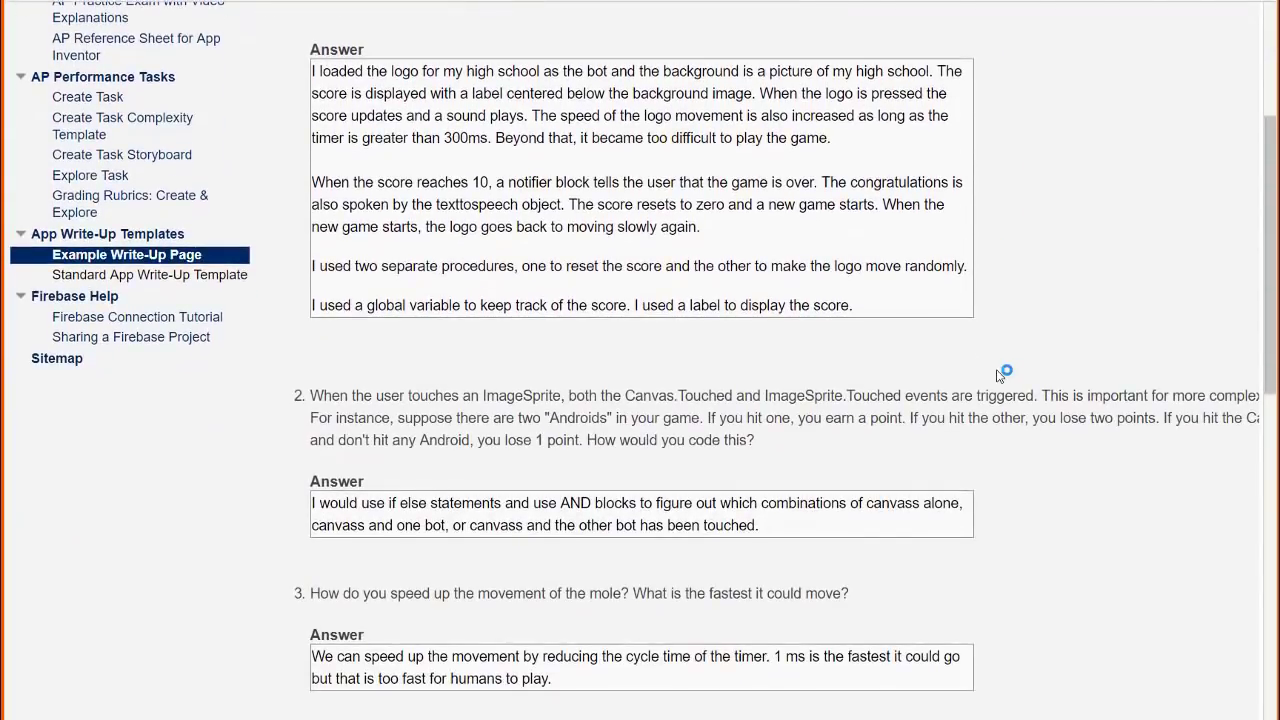
scroll(1000, 375, "down", 4)
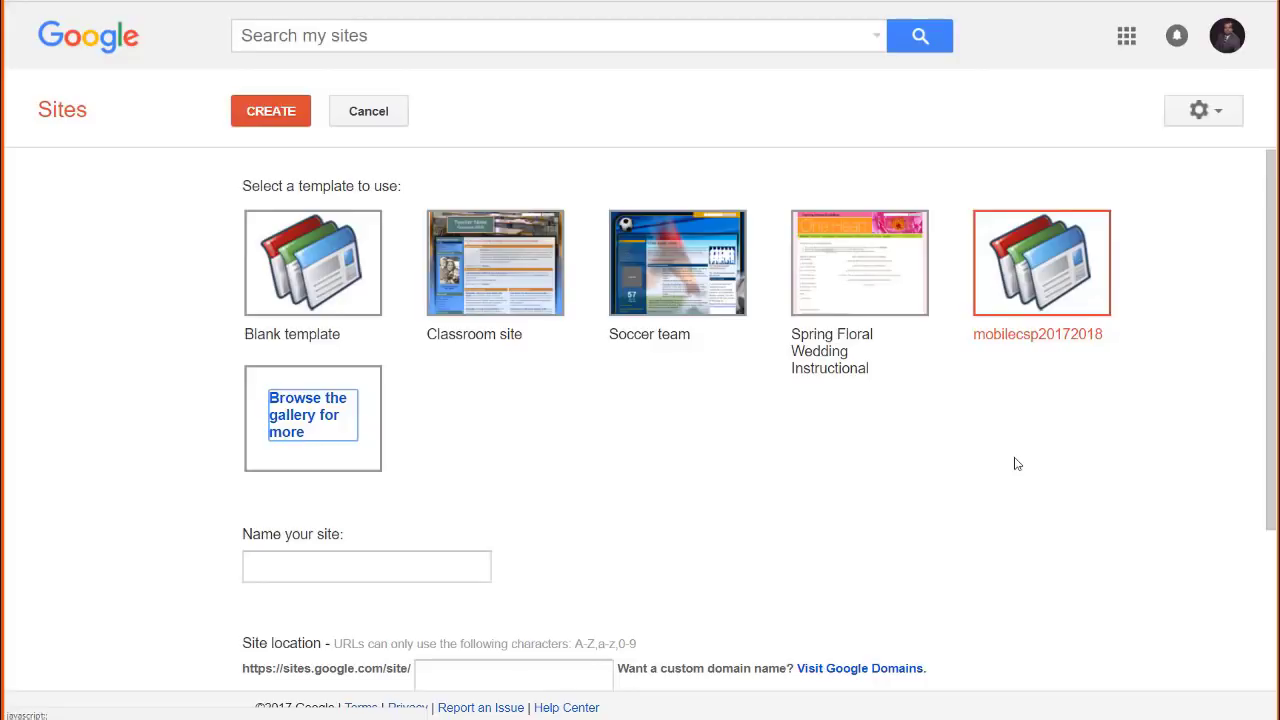
Name the new site with the student's name plus 'csp 2017', fixing the typo
left_click(250, 567)
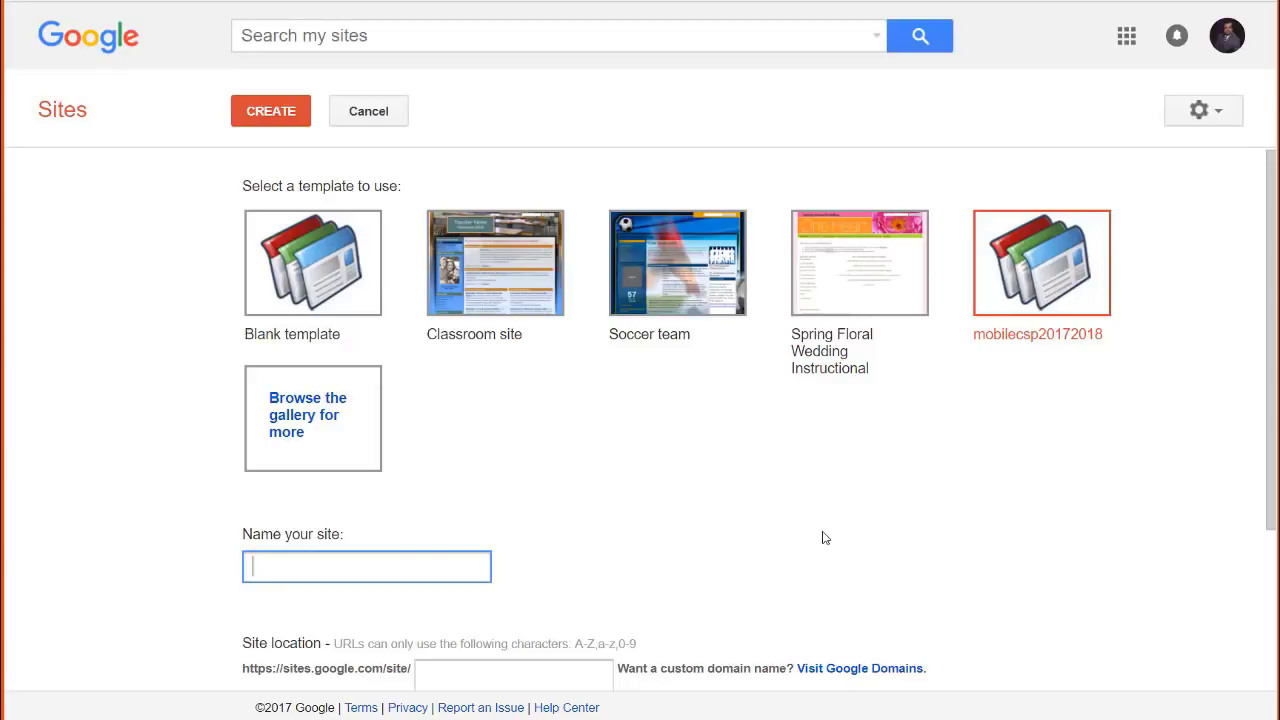
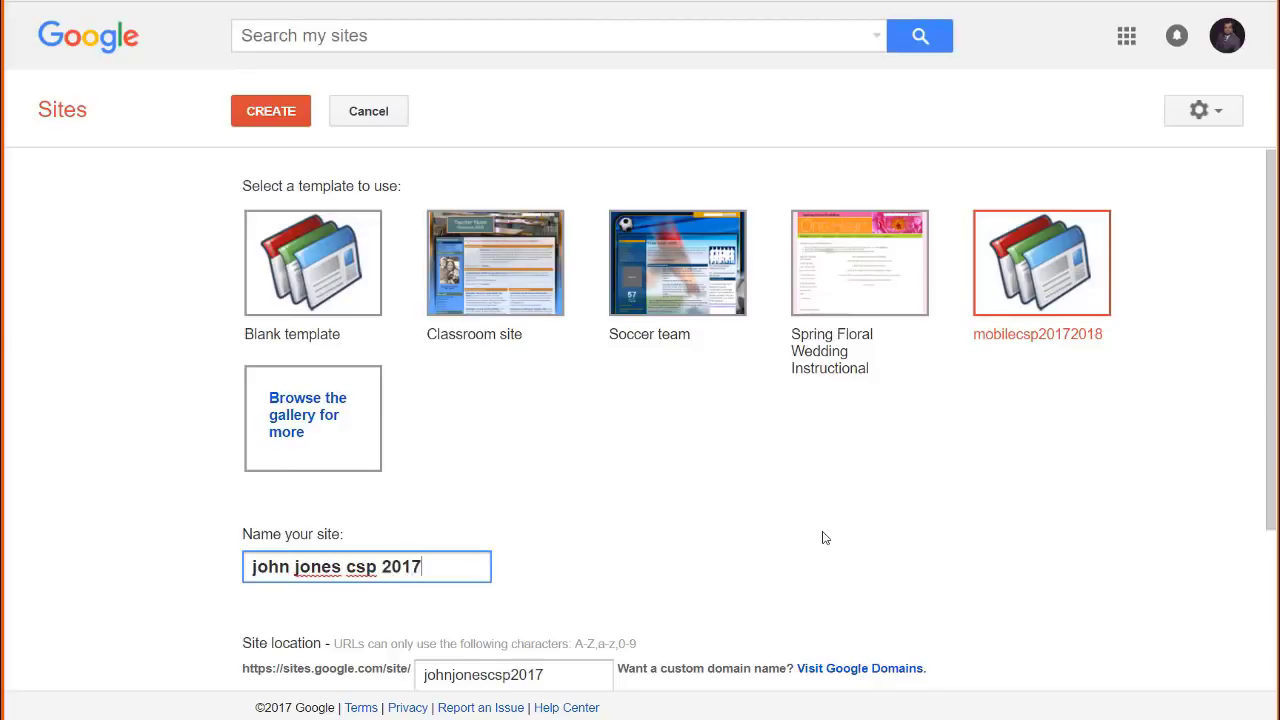
Tick the 'I'm not a robot' reCAPTCHA check on the new-site form
scroll(836, 523, "down", 2)
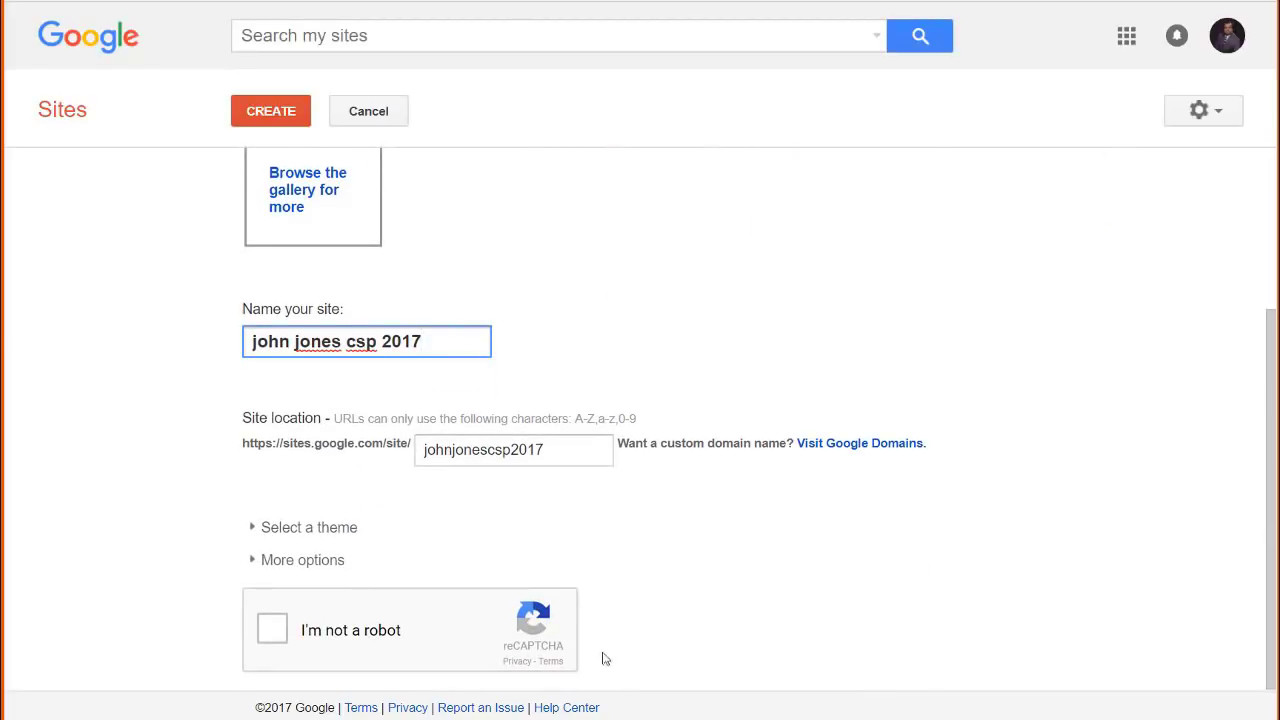
left_click(274, 630)
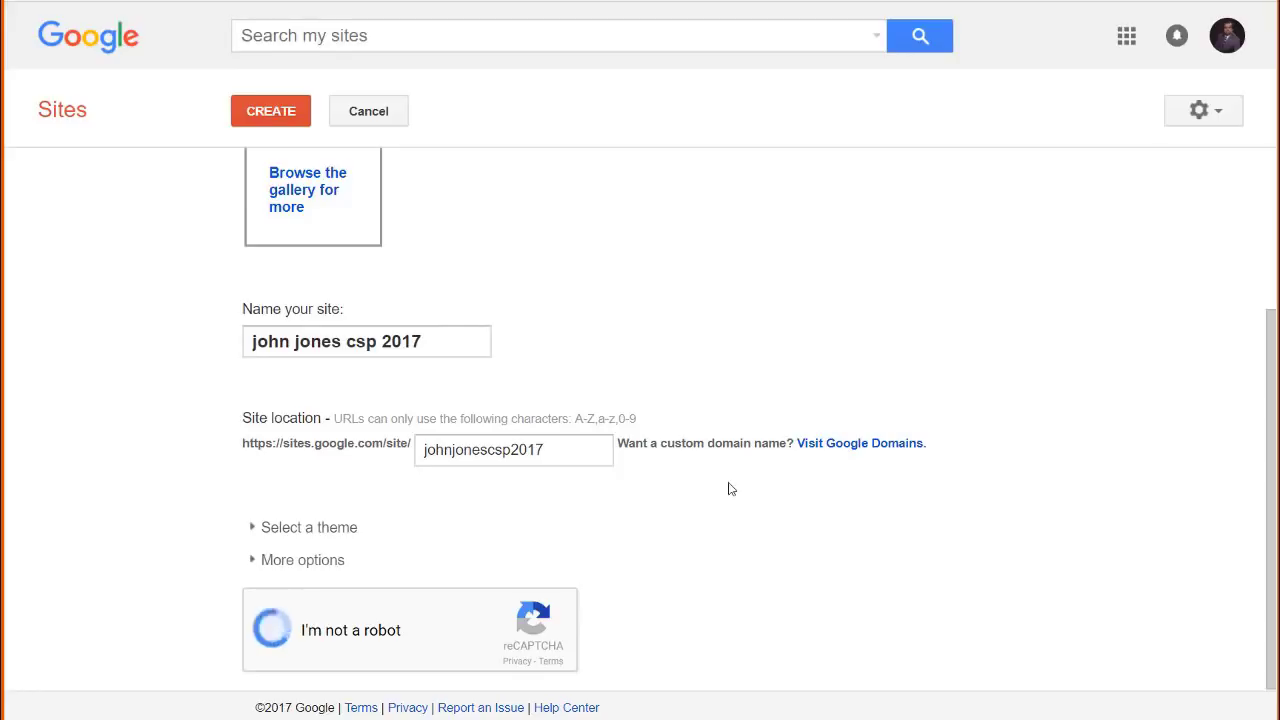
scroll(729, 488, "up", 2)
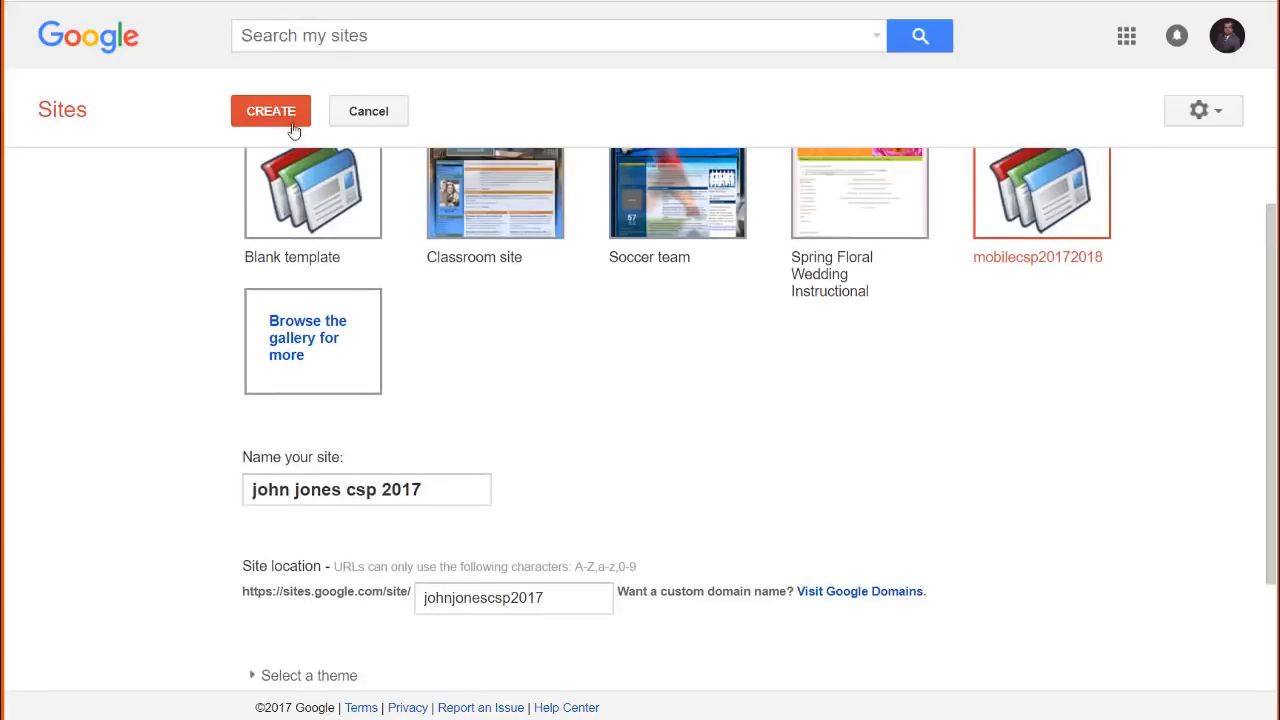
Create the site from the mobilecsp20172018 template and enter Edit site layout mode
left_click(290, 121)
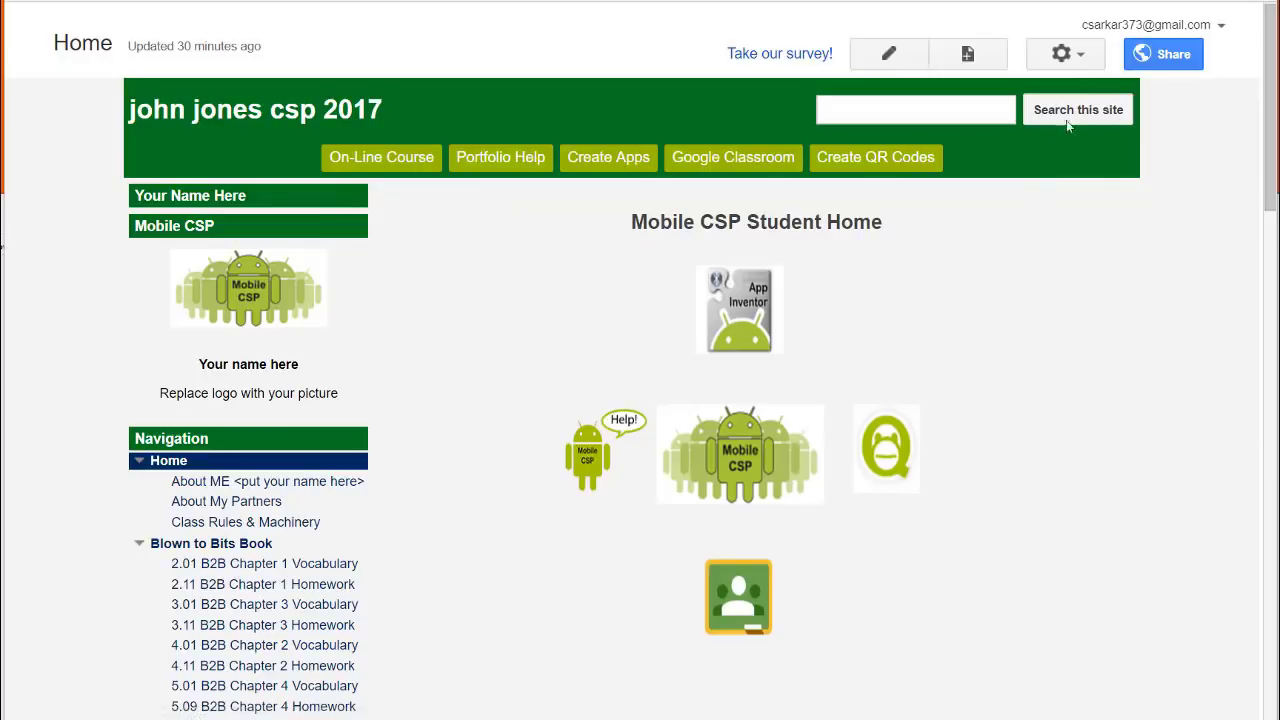
left_click(1080, 64)
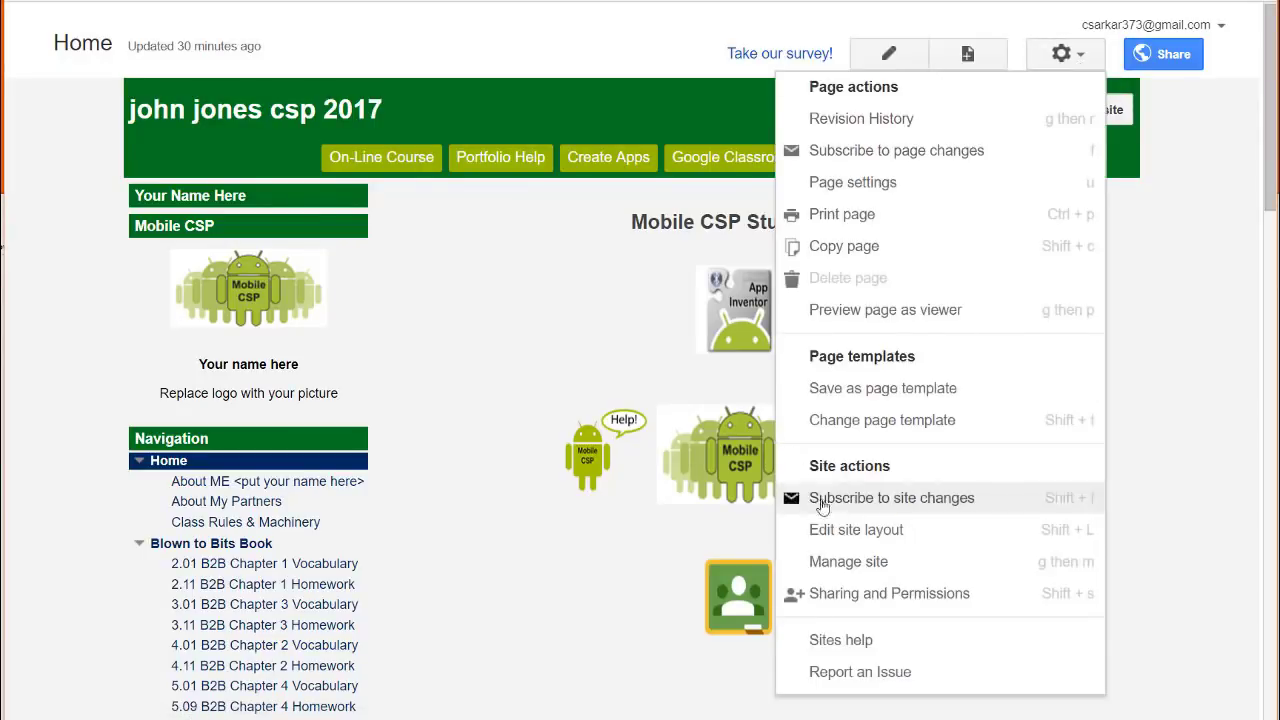
left_click(855, 530)
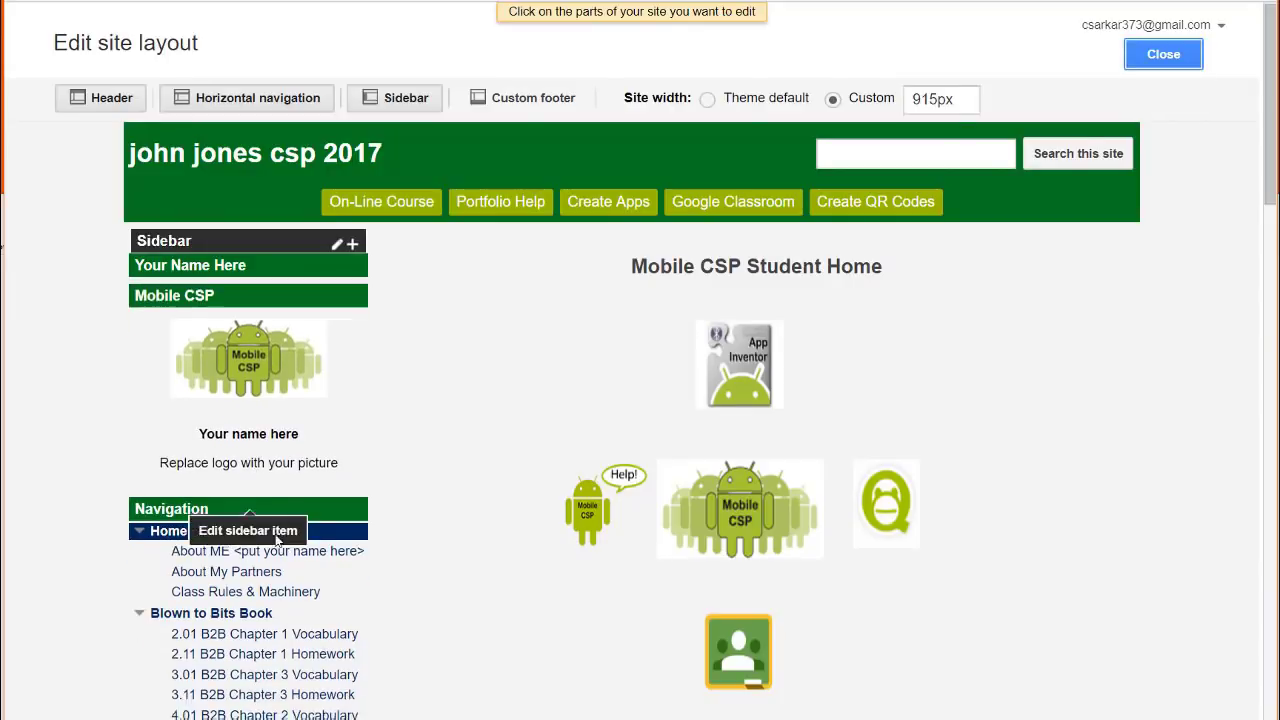
Replace the Mobile CSP sidebar logo with the uploaded Vikings image, centred
left_click(352, 392)
left_click(617, 461)
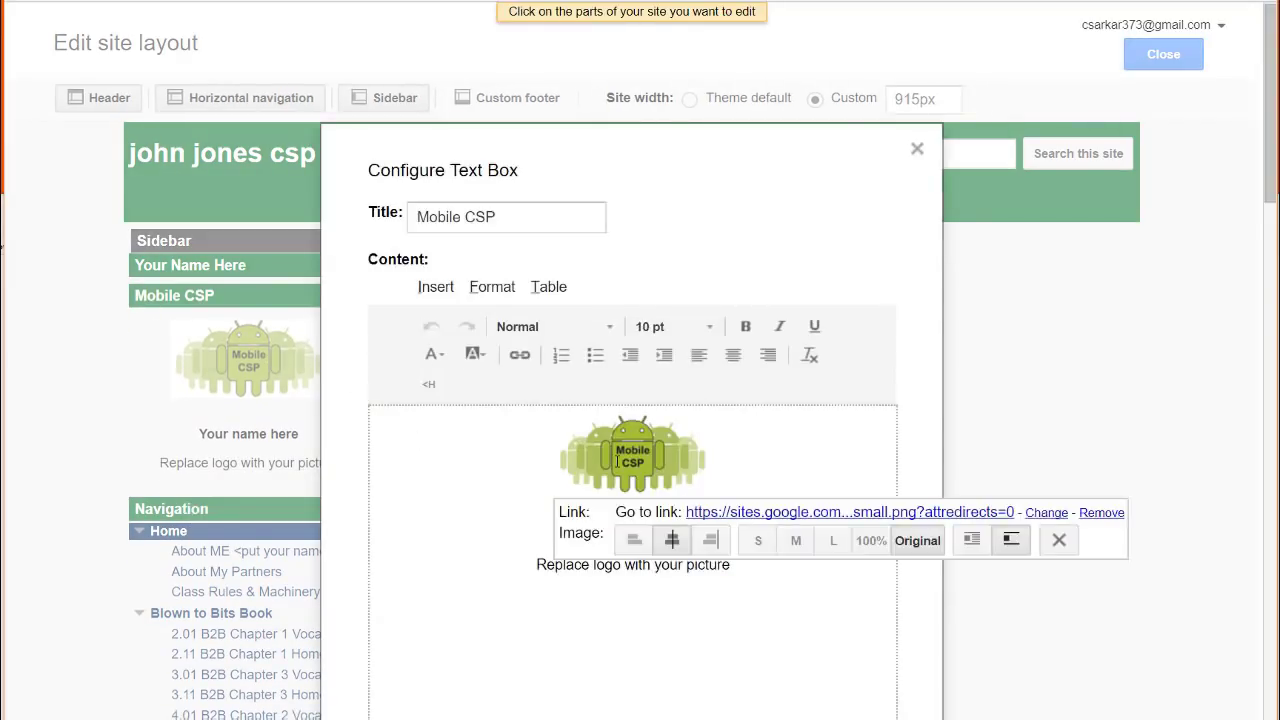
left_click(1059, 540)
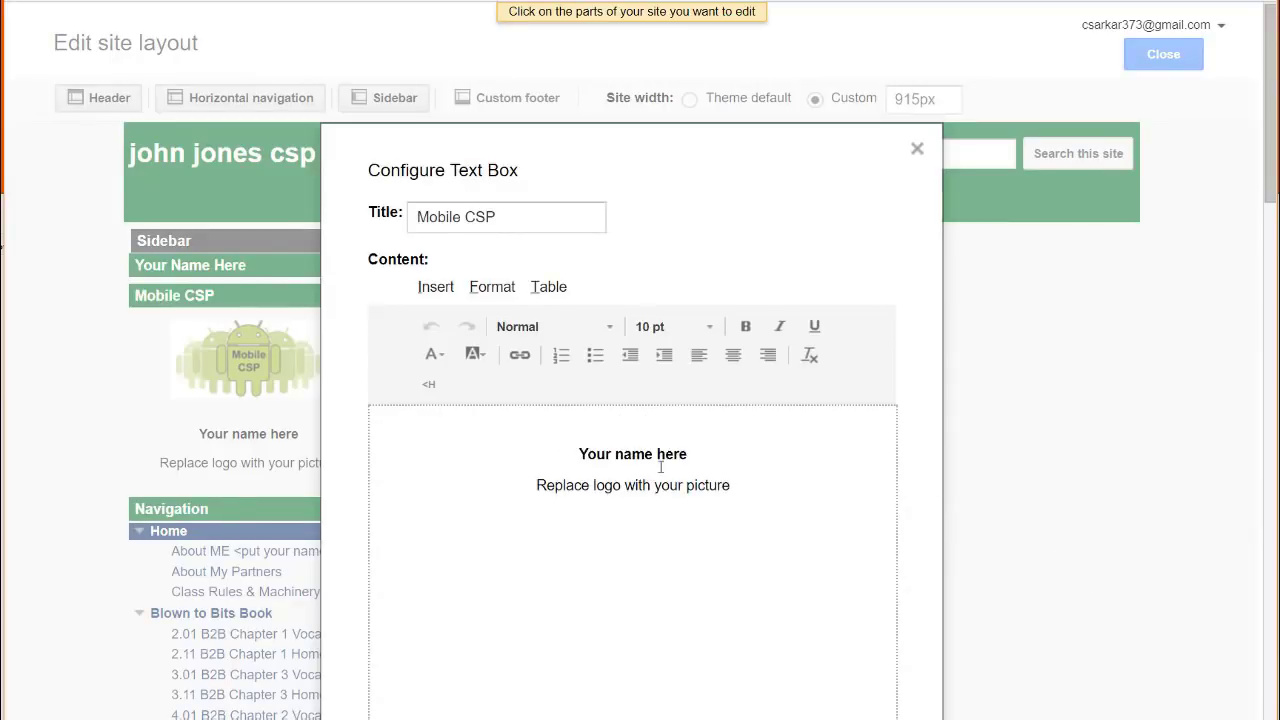
left_click(445, 290)
left_click(490, 320)
left_click(497, 340)
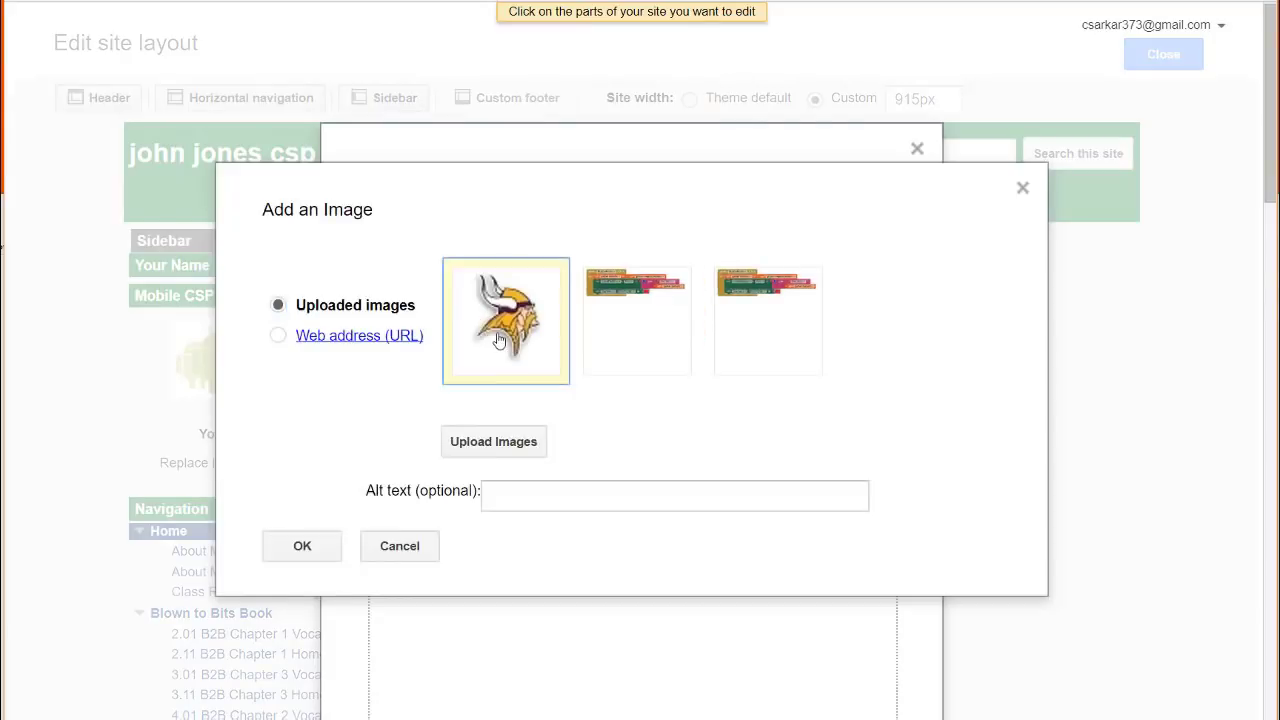
left_click(322, 544)
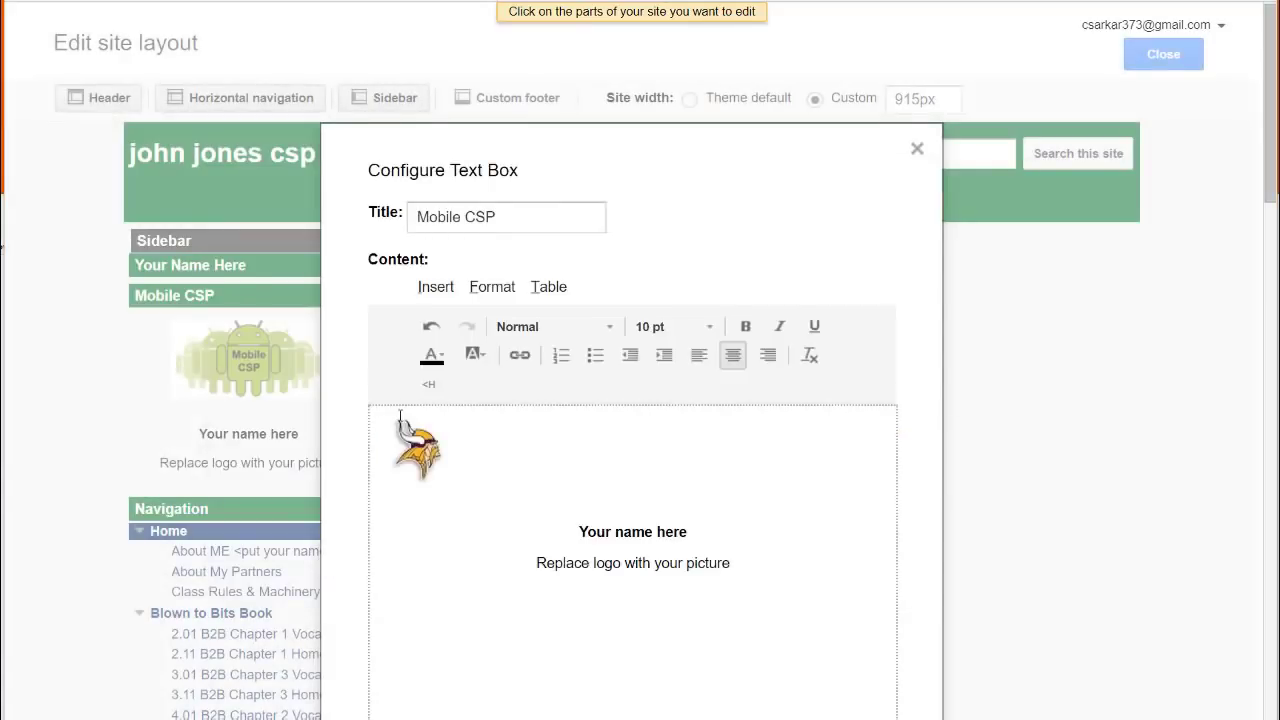
left_click(410, 448)
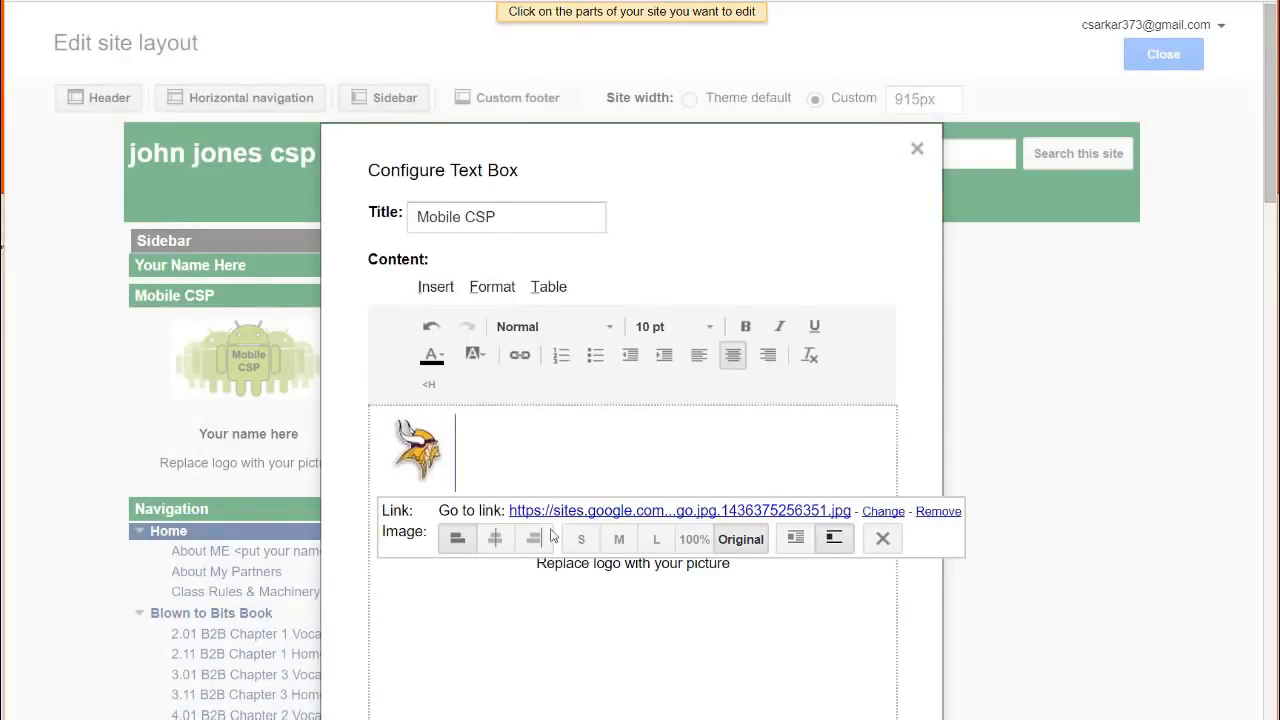
left_click(495, 539)
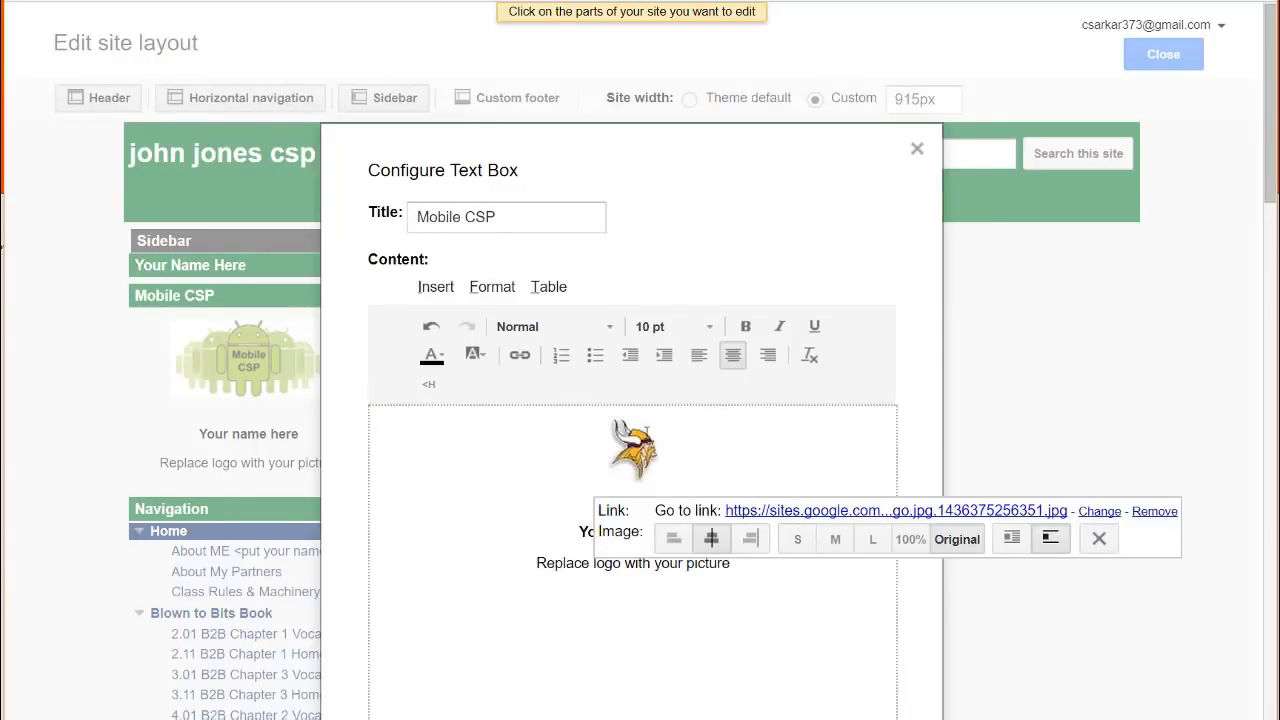
left_click(800, 621)
Replace 'Your name here' with the student's name, delete the logo reminder line, and save
left_click_drag(691, 532, 584, 532)
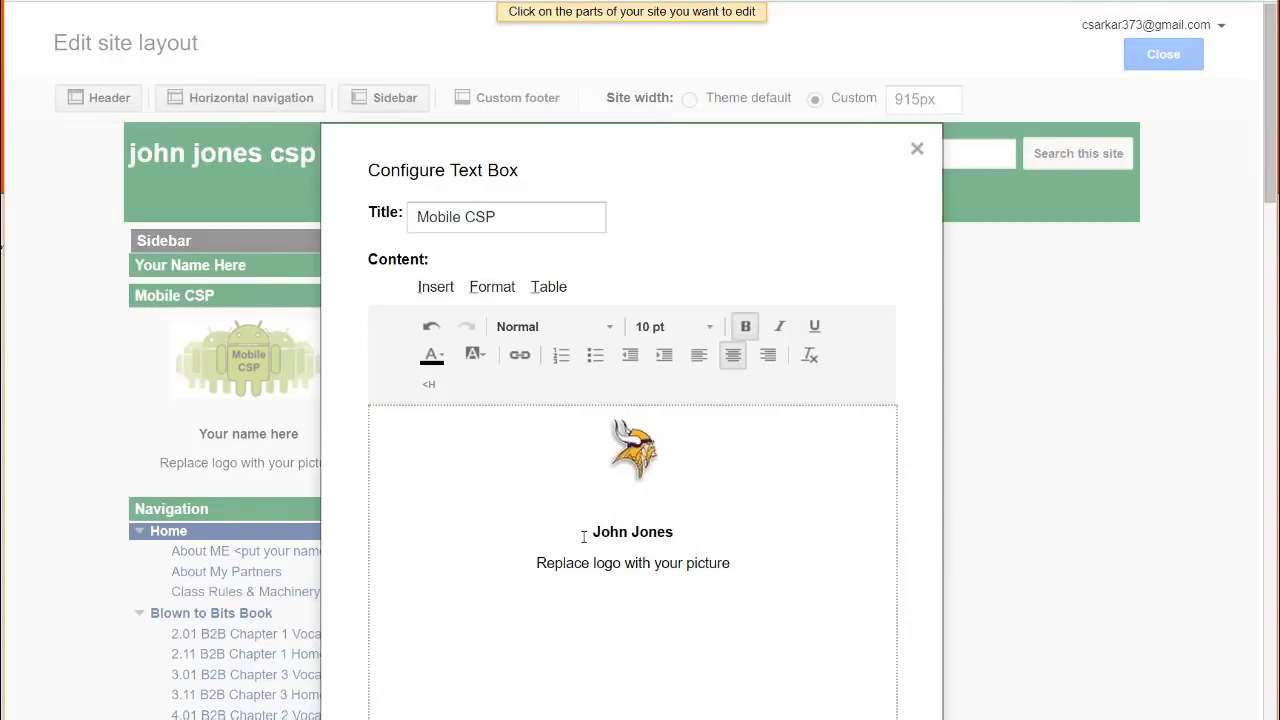
left_click_drag(730, 563, 526, 563)
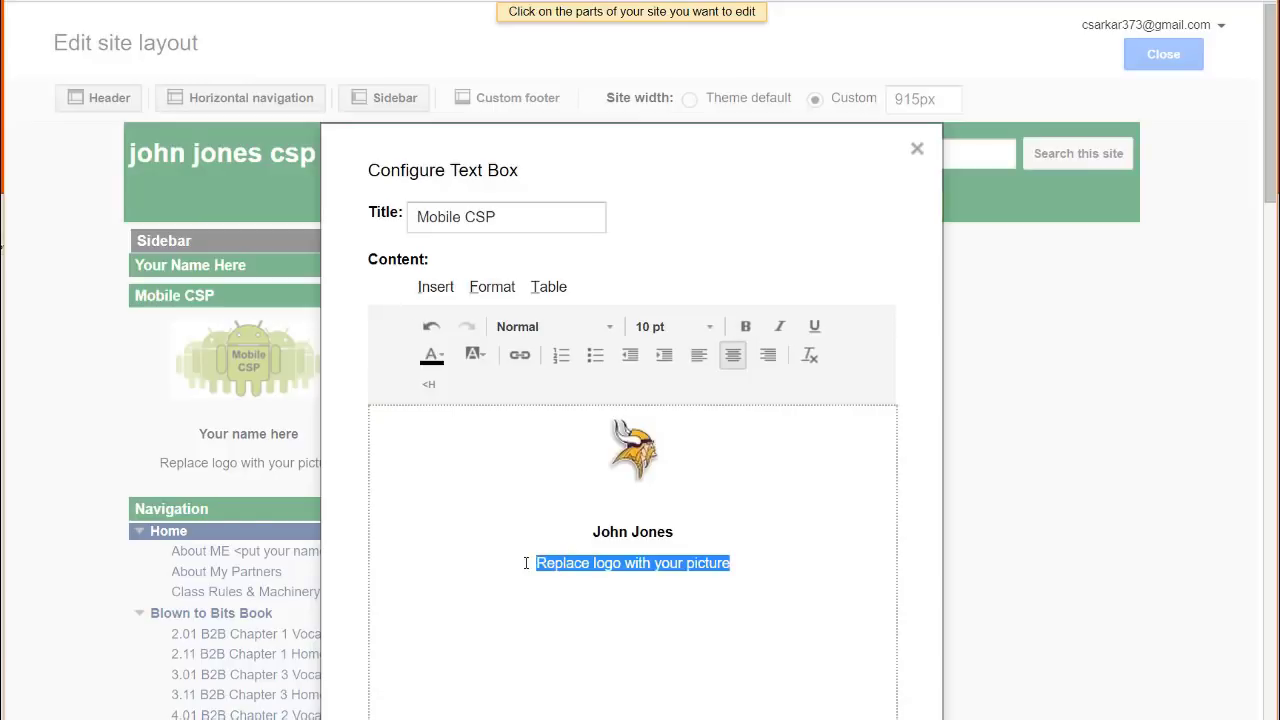
key("BackSpace")
scroll(686, 583, "down", 3)
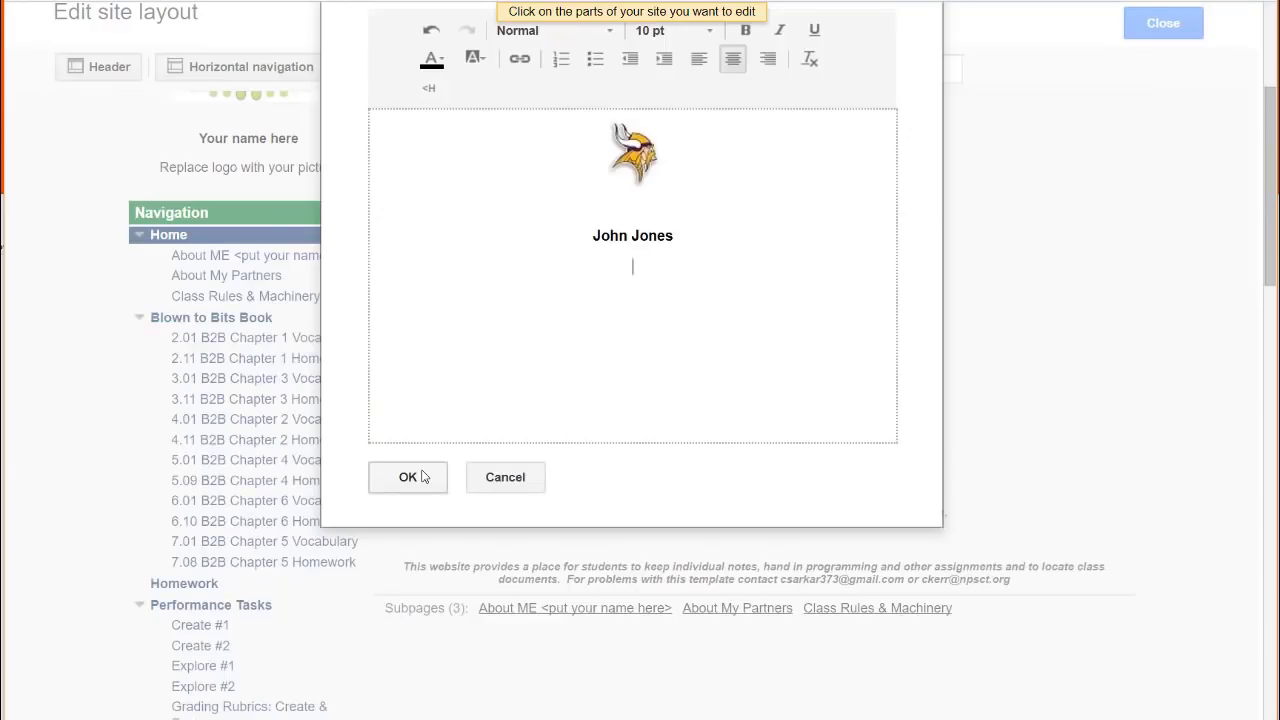
left_click(422, 477)
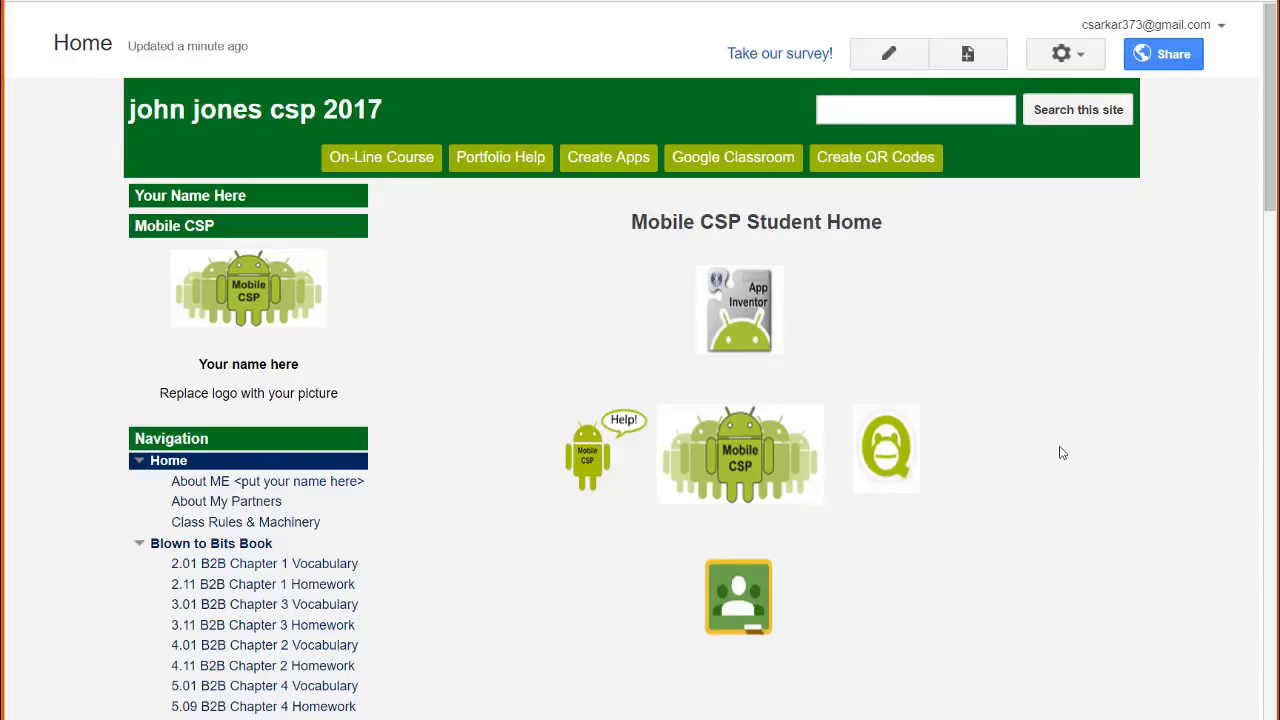
Open Manage site, review Themes, Colors, and Fonts, then return to the General settings
left_click(1062, 54)
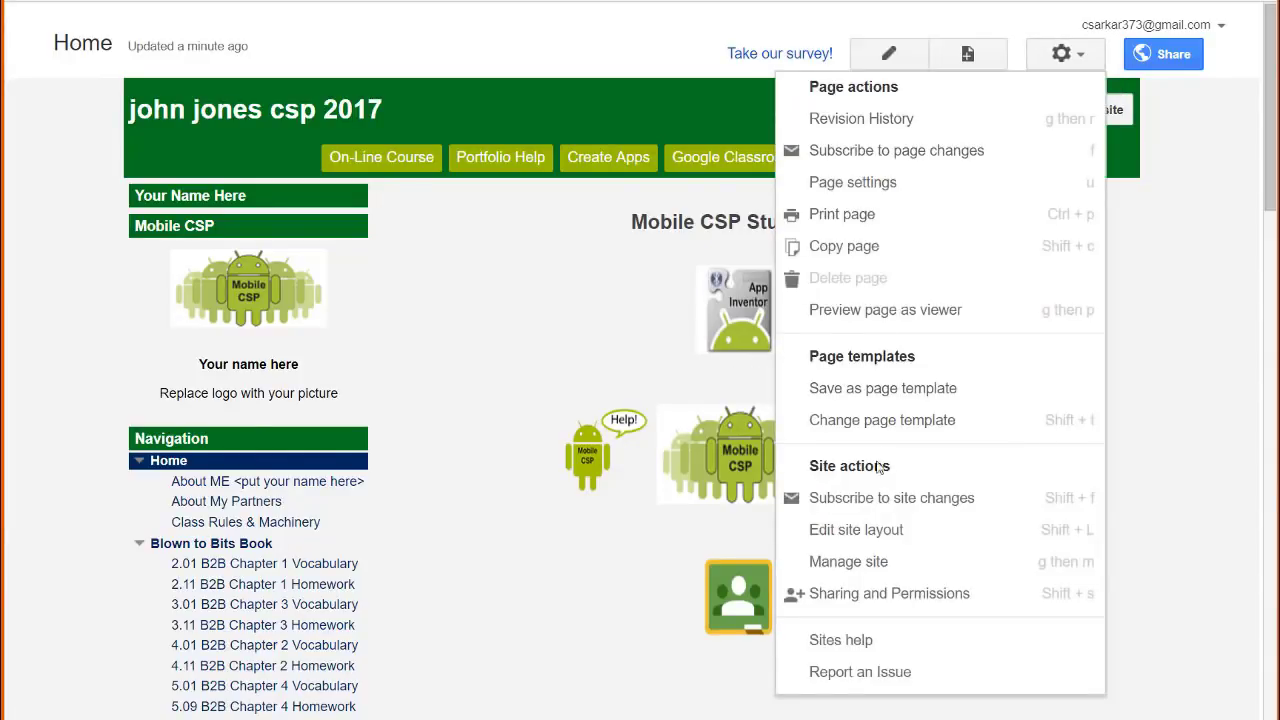
left_click(852, 562)
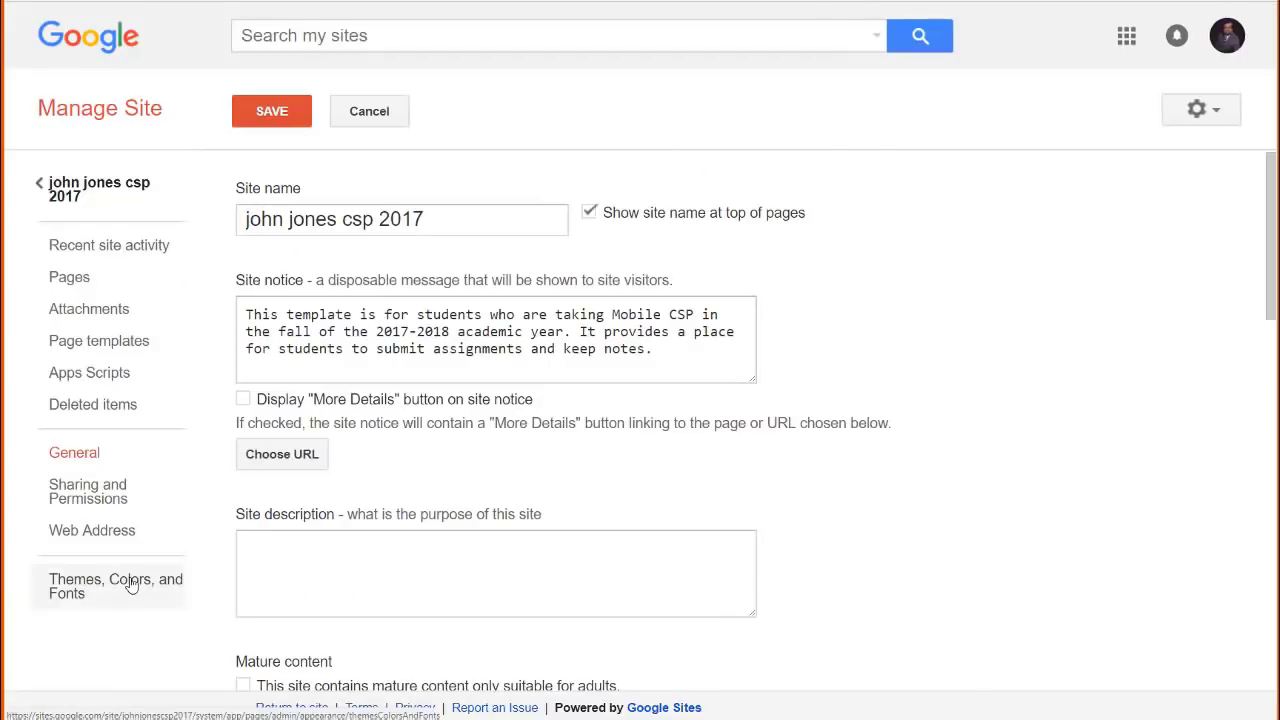
left_click(131, 586)
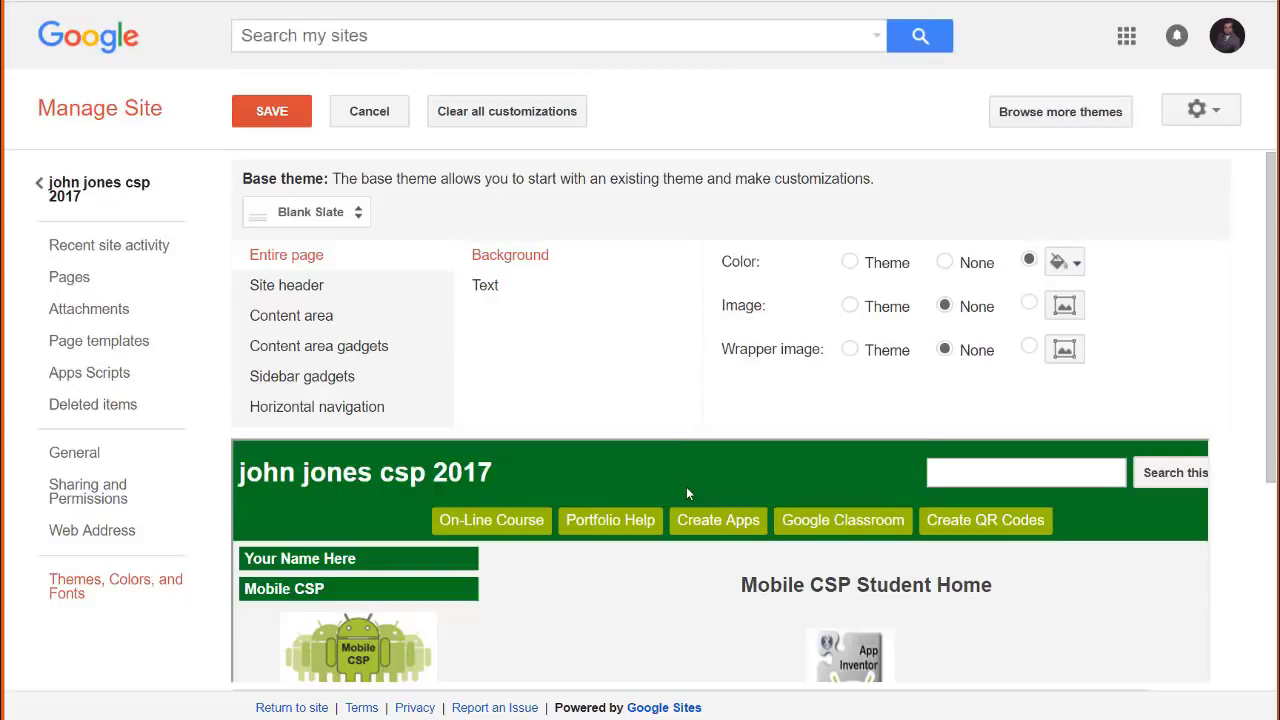
left_click(80, 464)
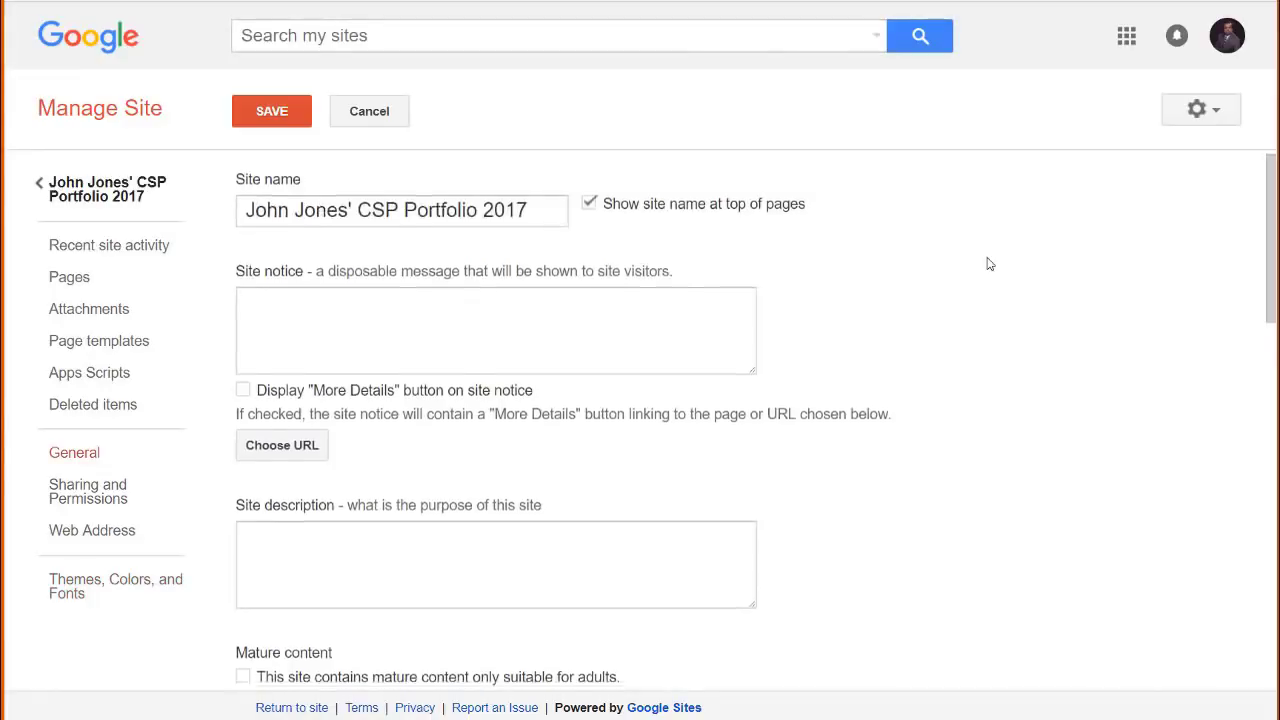
scroll(988, 263, "down", 5)
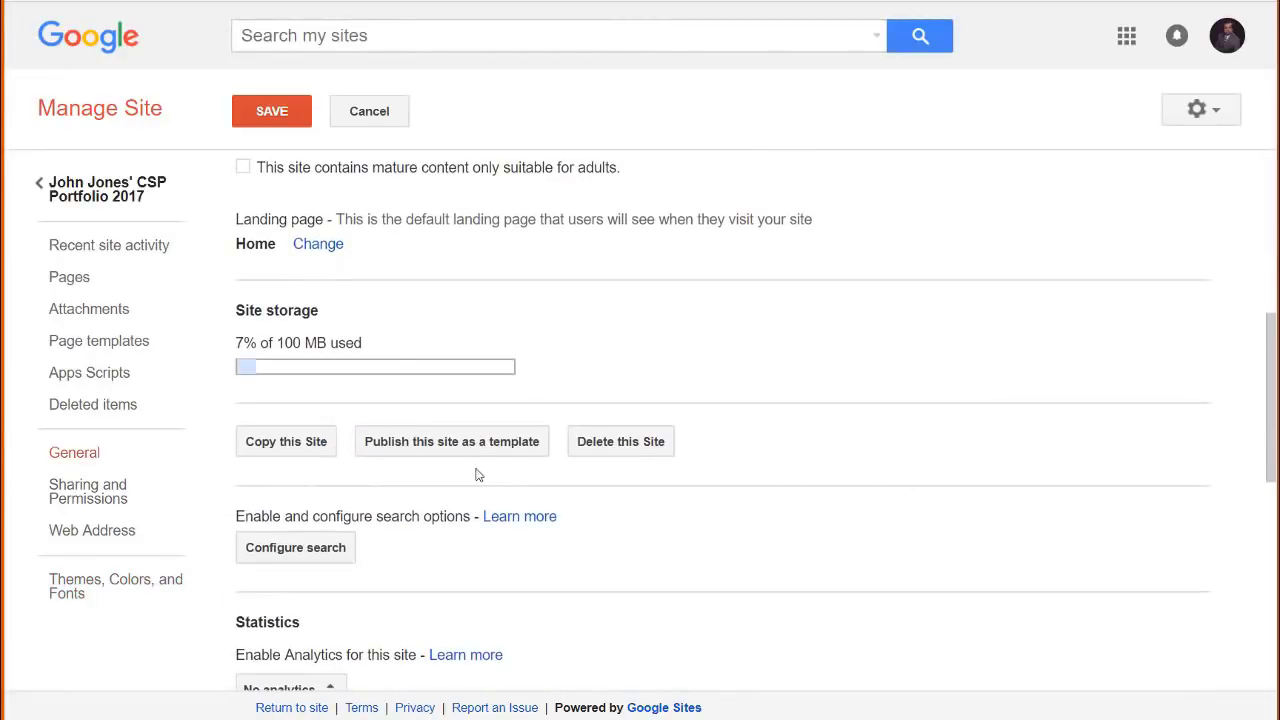